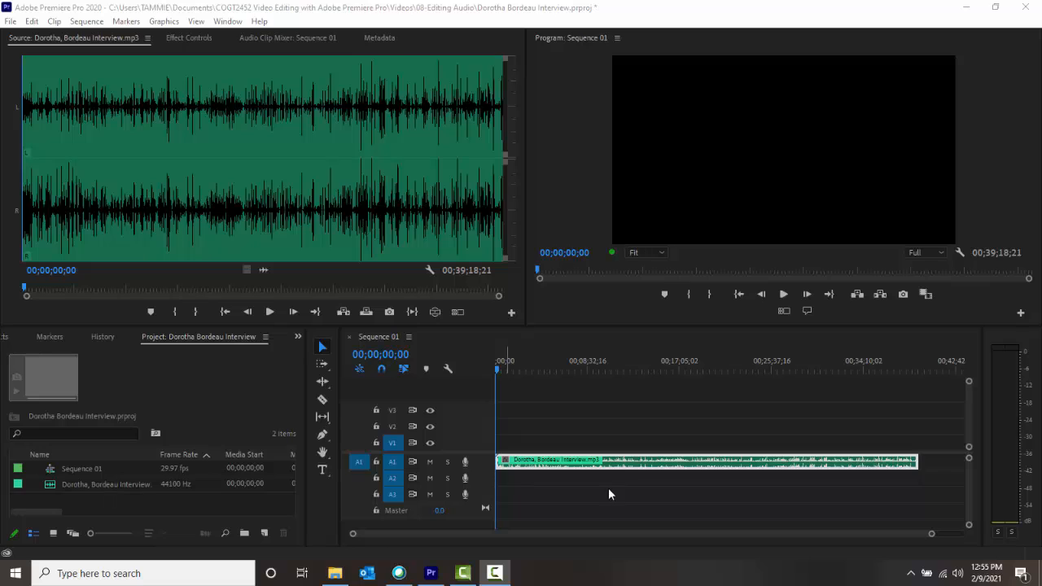
- Play the opening section of the interview audio in the sequence to judge its original sound
{"action": "left_click", "coordinate": [547, 426]}
{"action": "key", "text": "space"}
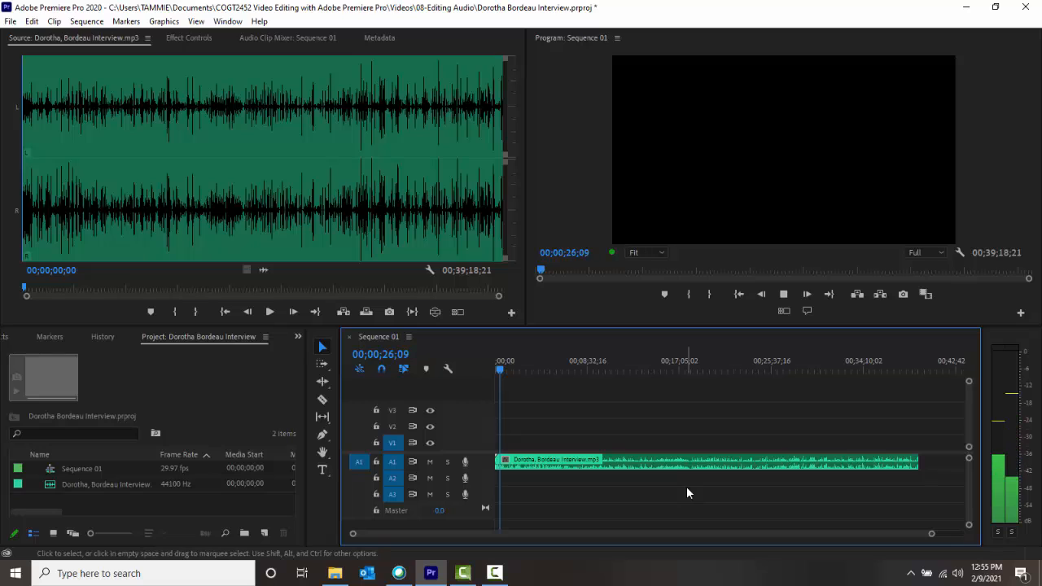
{"action": "key", "text": "space"}
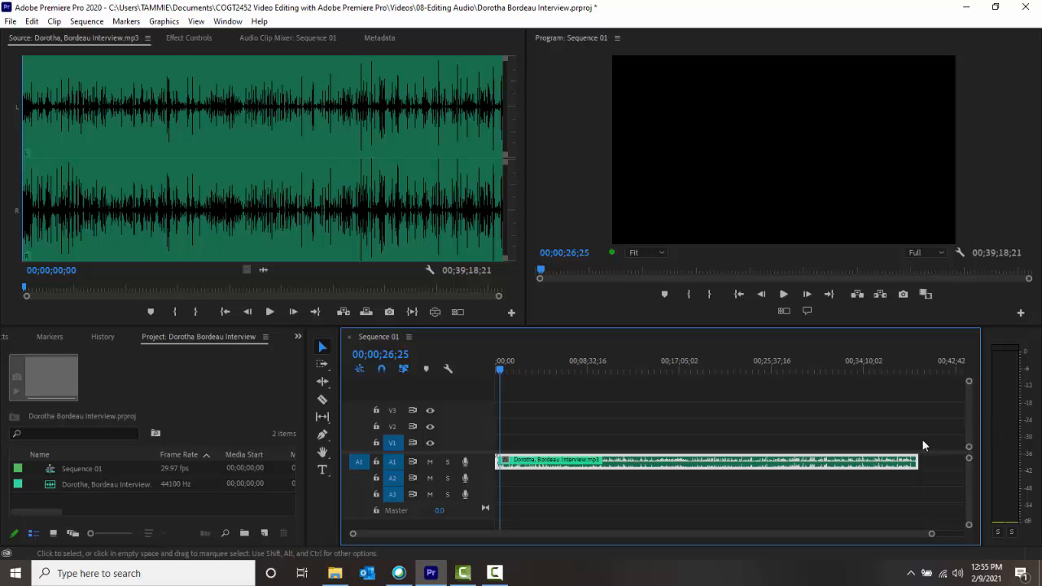
{"action": "key", "text": "space"}
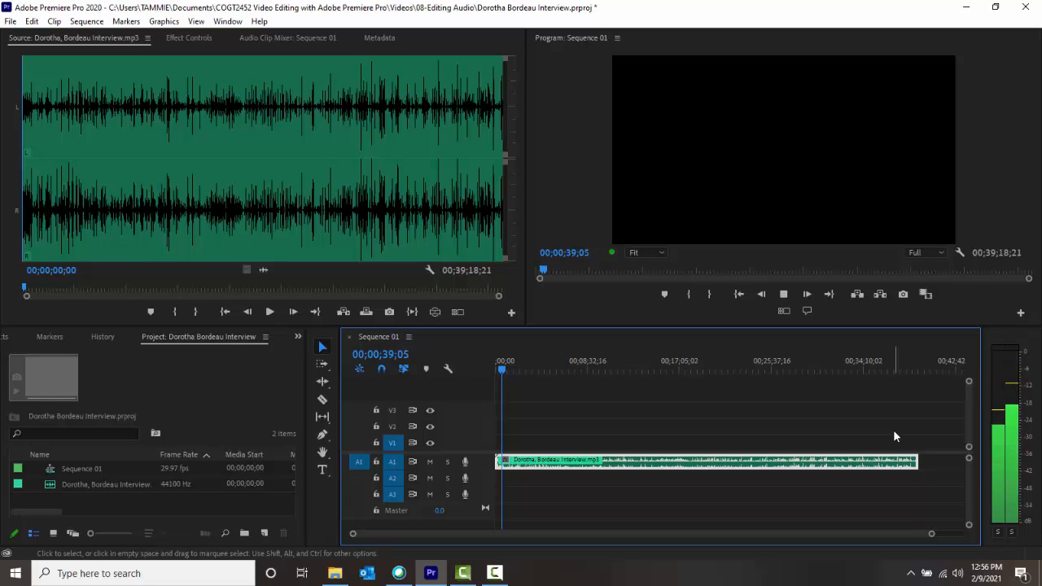
{"action": "key", "text": "space"}
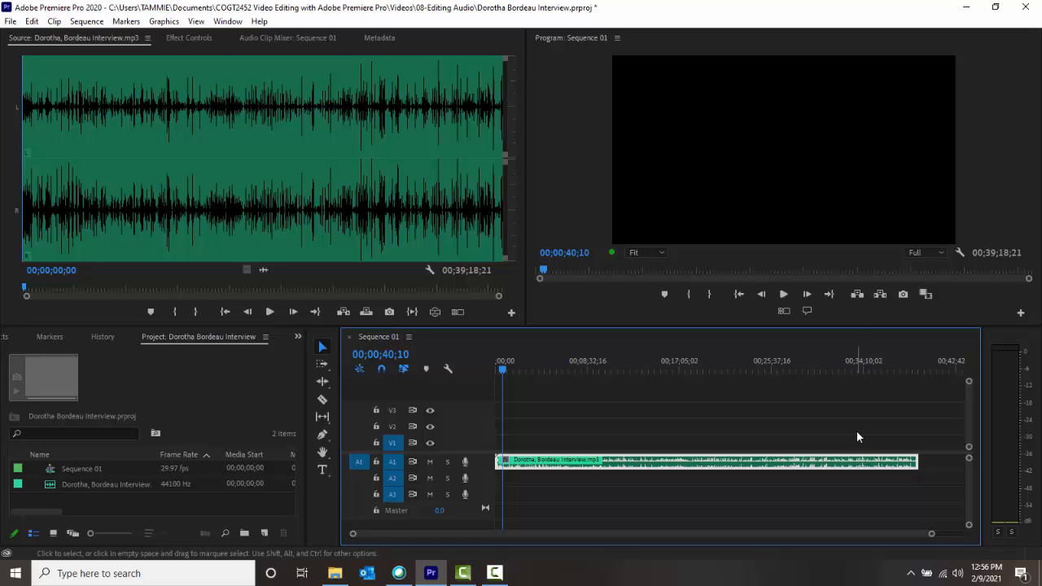
- Switch to the Audio workspace and tag the interview clip on track A1 as Dialogue in Essential Sound
{"action": "left_click", "coordinate": [225, 22]}
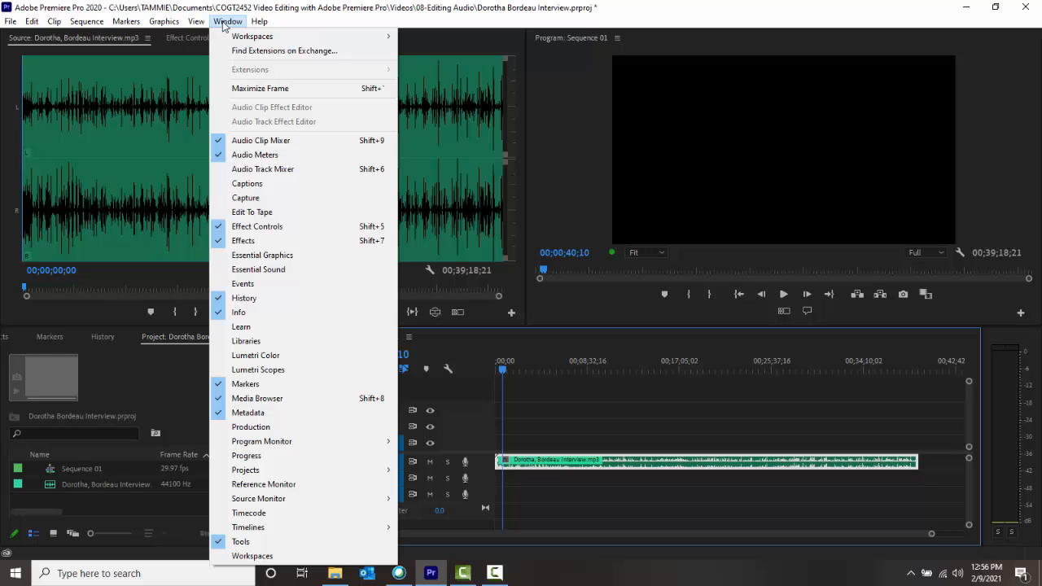
{"action": "mouse_move", "coordinate": [267, 39]}
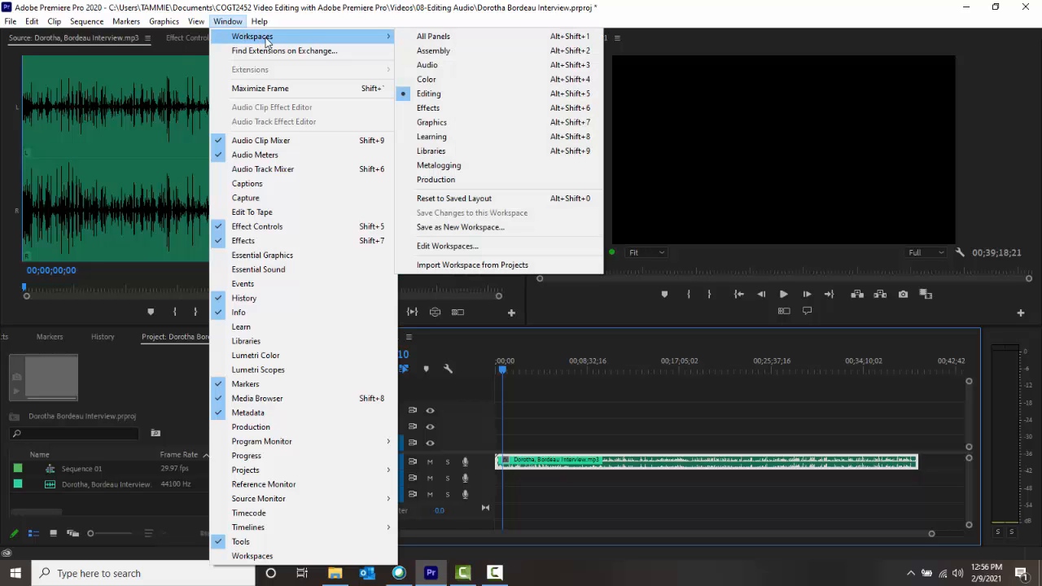
{"action": "left_click", "coordinate": [428, 65]}
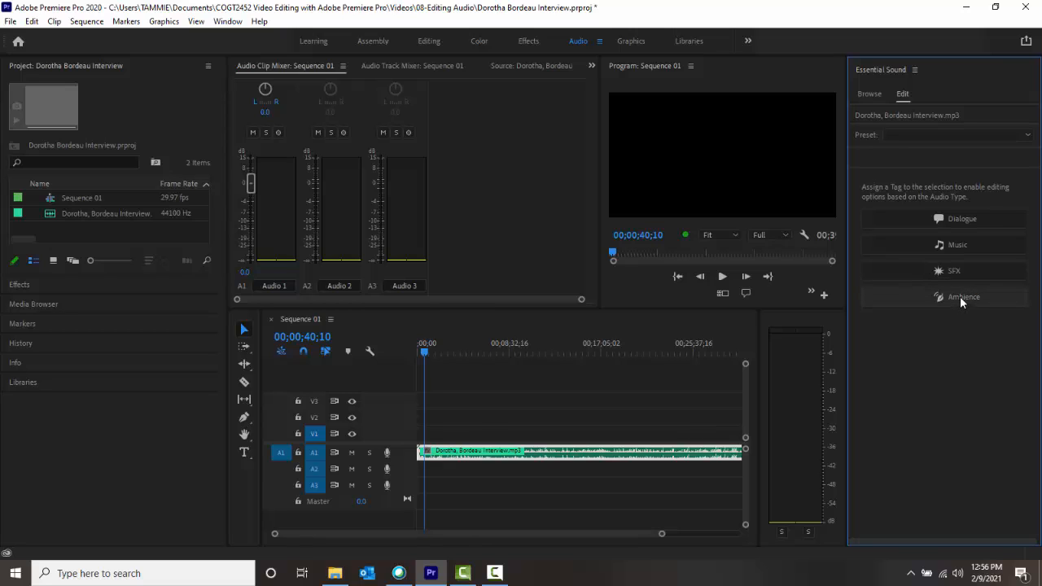
{"action": "left_click", "coordinate": [962, 219]}
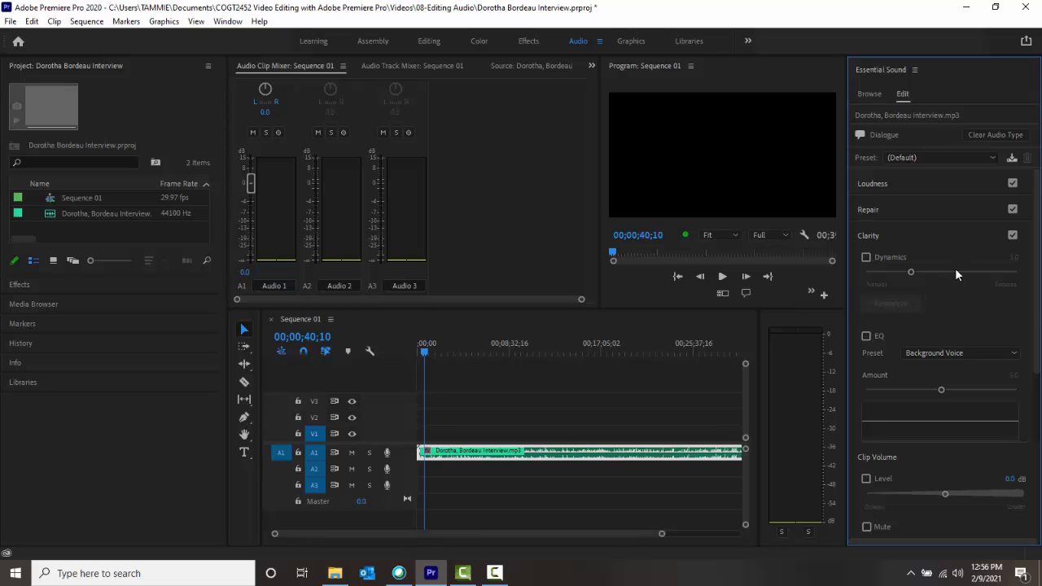
- Raise the interview clip's volume level to 6.2 dB and play it back to check the loudness
{"action": "scroll", "coordinate": [958, 280], "scroll_direction": "down", "scroll_amount": 3}
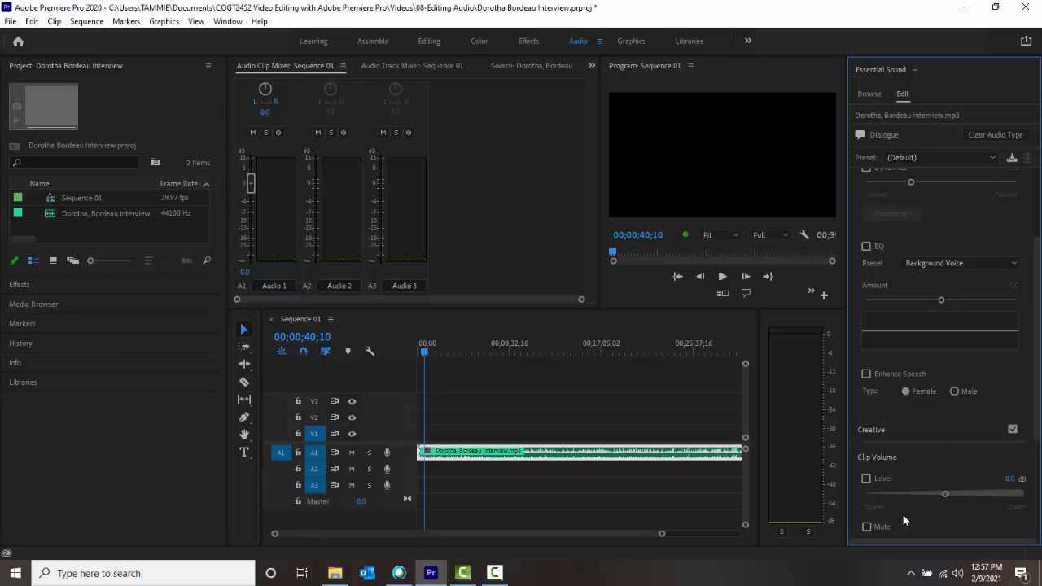
{"action": "left_click_drag", "start_coordinate": [945, 495], "coordinate": [956, 497]}
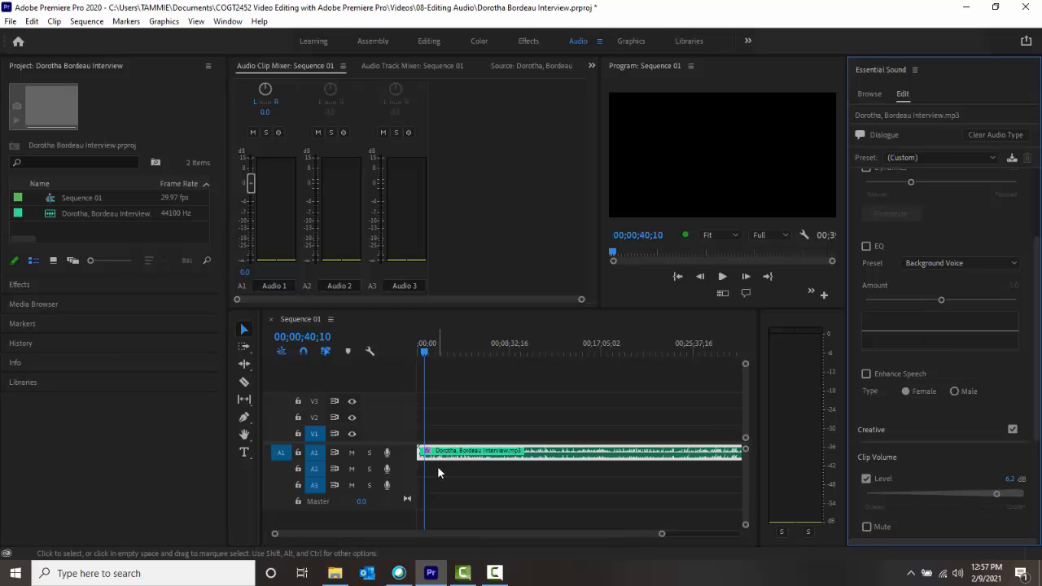
{"action": "key", "text": "space"}
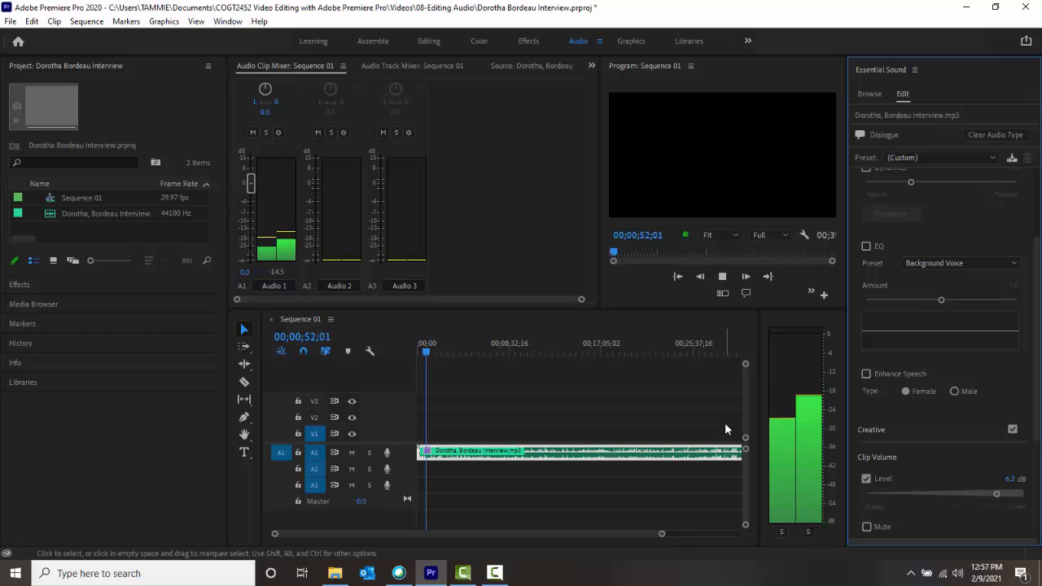
{"action": "key", "text": "space"}
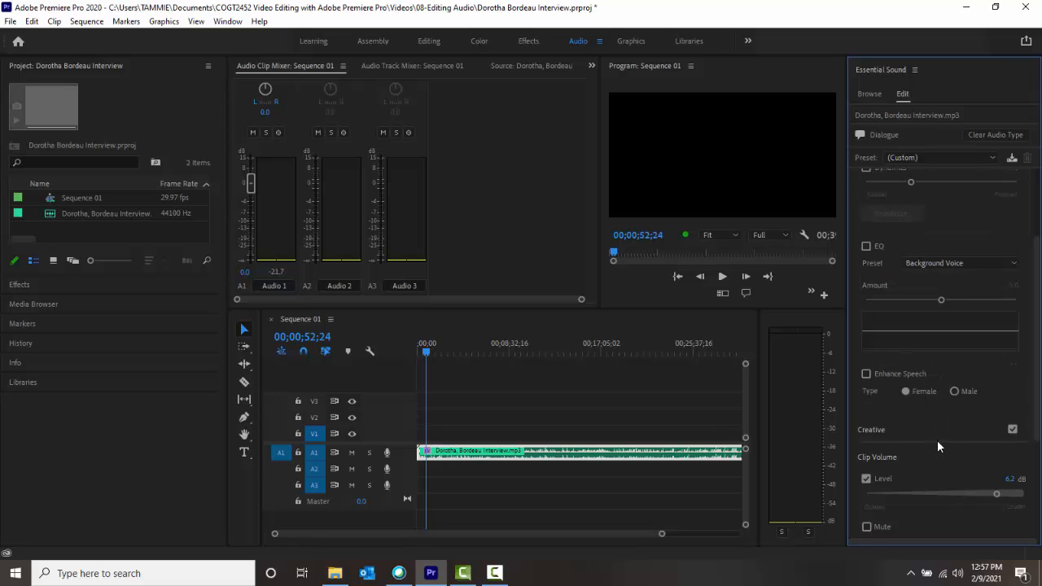
- Apply the Subtle Boost (Female) EQ preset to the dialogue clip under Clarity
{"action": "scroll", "coordinate": [938, 440], "scroll_direction": "up", "scroll_amount": 2}
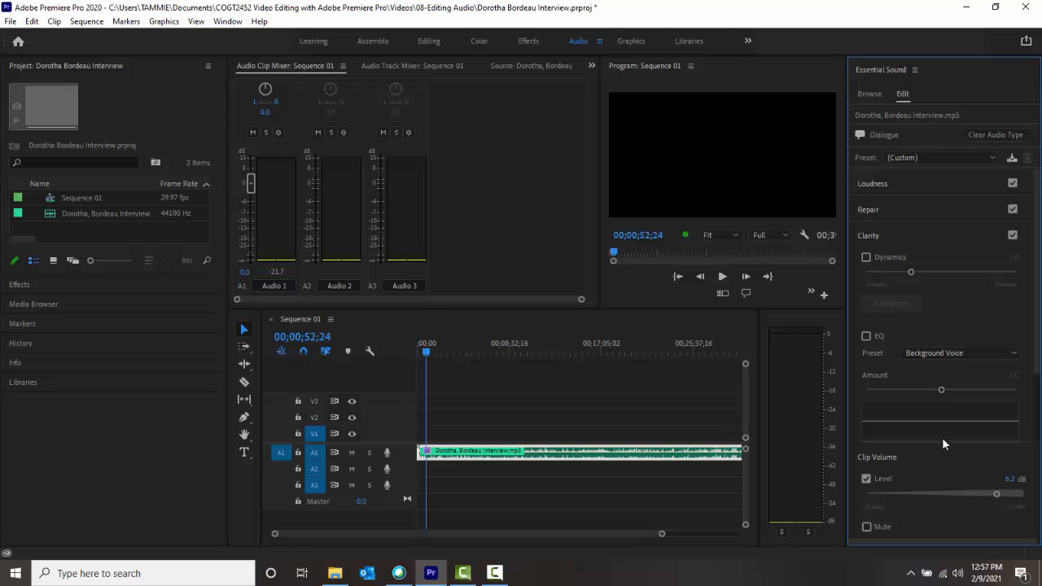
{"action": "left_click", "coordinate": [1014, 353]}
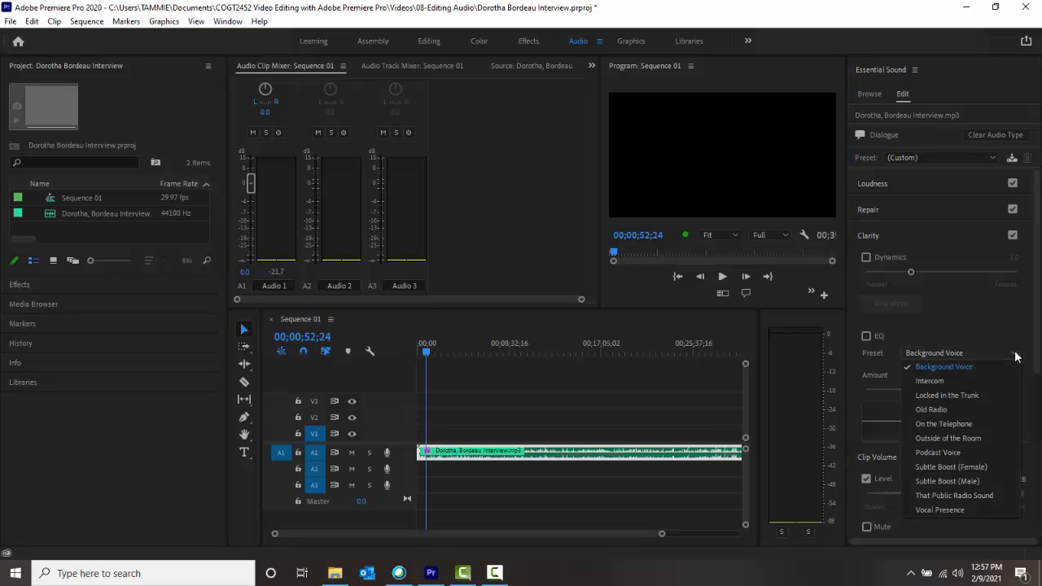
{"action": "left_click", "coordinate": [943, 468]}
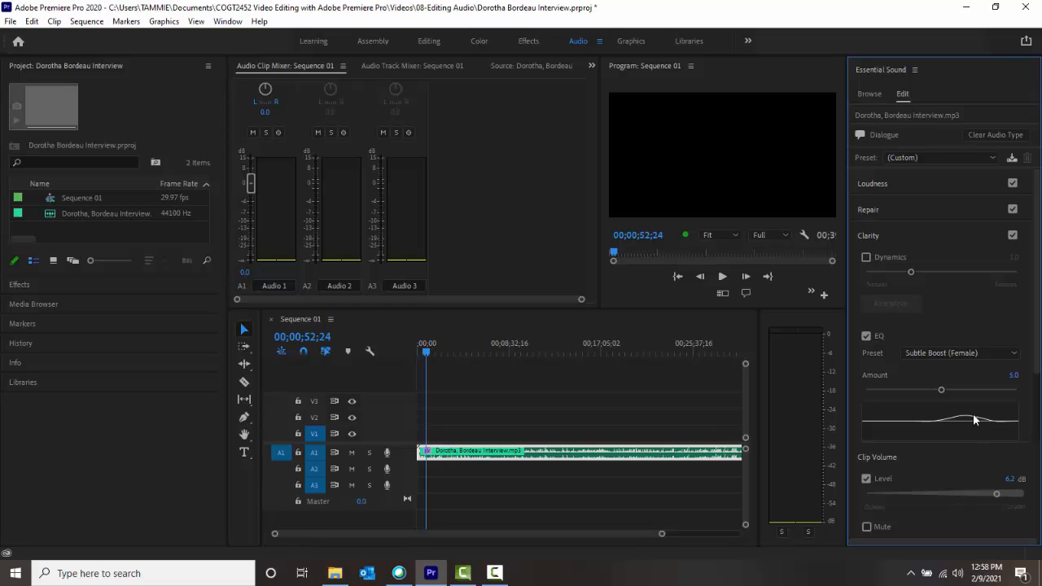
{"action": "scroll", "coordinate": [976, 337], "scroll_direction": "down", "scroll_amount": 2}
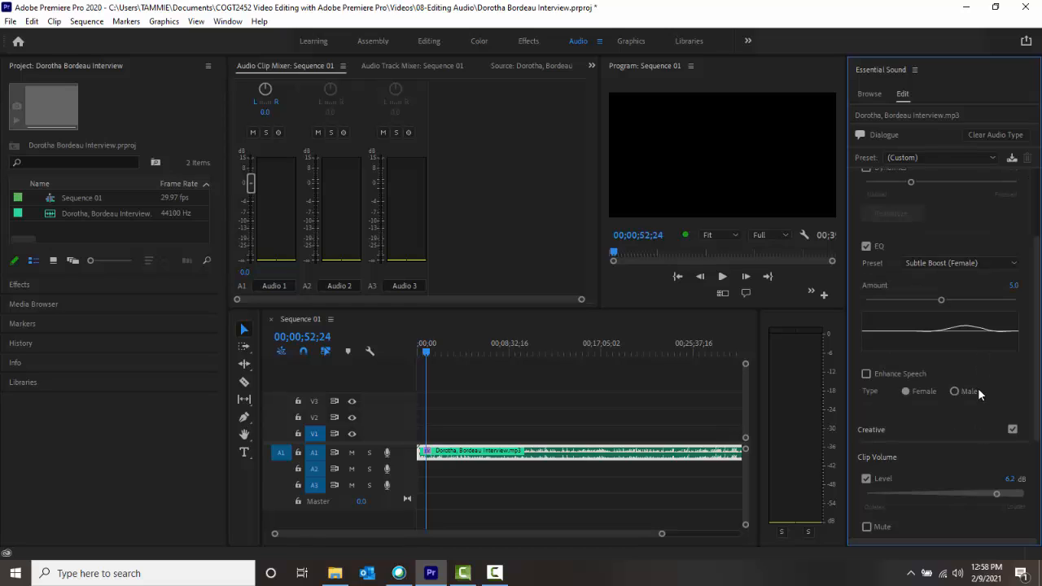
{"action": "scroll", "coordinate": [978, 388], "scroll_direction": "up", "scroll_amount": 2}
{"action": "scroll", "coordinate": [978, 389], "scroll_direction": "down", "scroll_amount": 2}
{"action": "scroll", "coordinate": [978, 389], "scroll_direction": "up", "scroll_amount": 2}
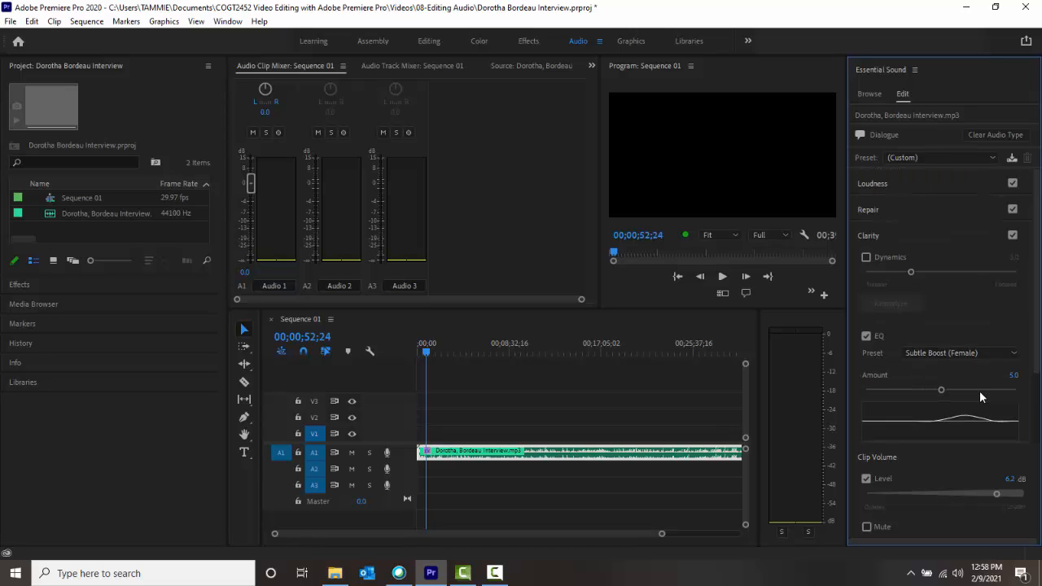
- Play back the equalized interview and set the EQ amount to 4.6
{"action": "scroll", "coordinate": [980, 390], "scroll_direction": "down", "scroll_amount": 4}
{"action": "left_click", "coordinate": [502, 415]}
{"action": "key", "text": "space"}
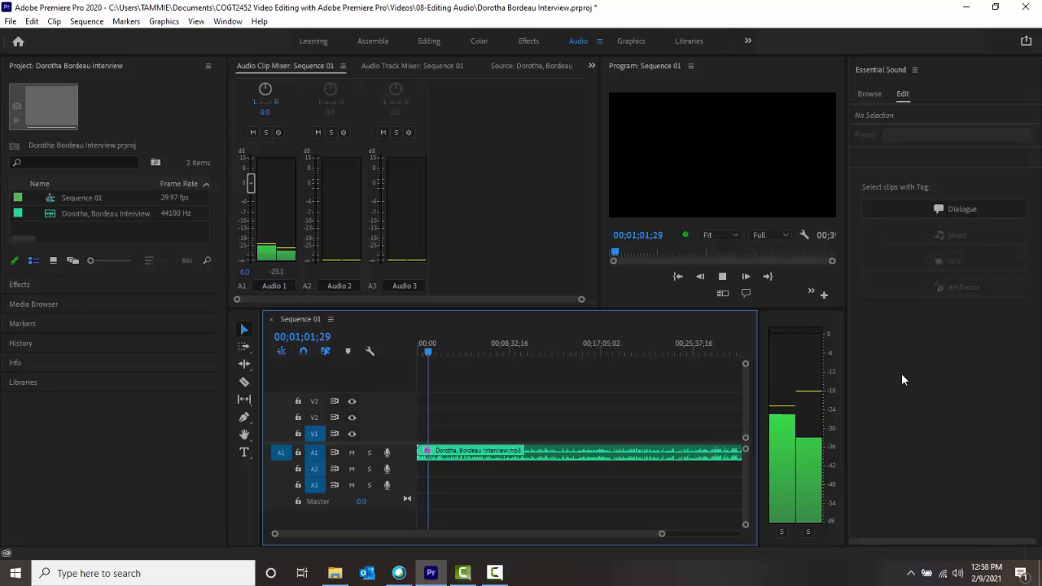
{"action": "key", "text": "space"}
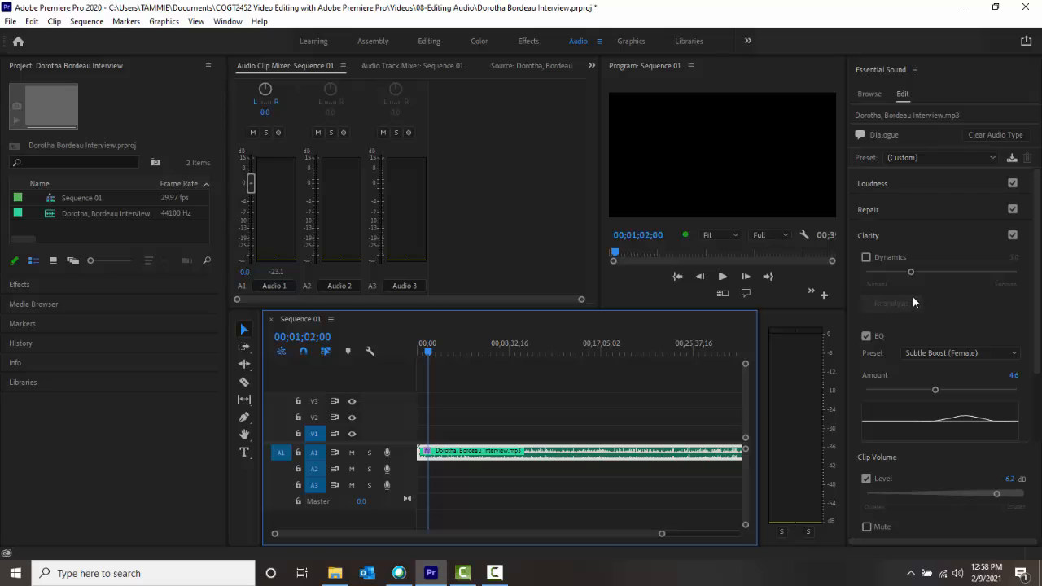
- Enable Enhance Speech with the Female type and set the clip's Dynamics to 4.7
{"action": "scroll", "coordinate": [934, 335], "scroll_direction": "down", "scroll_amount": 2}
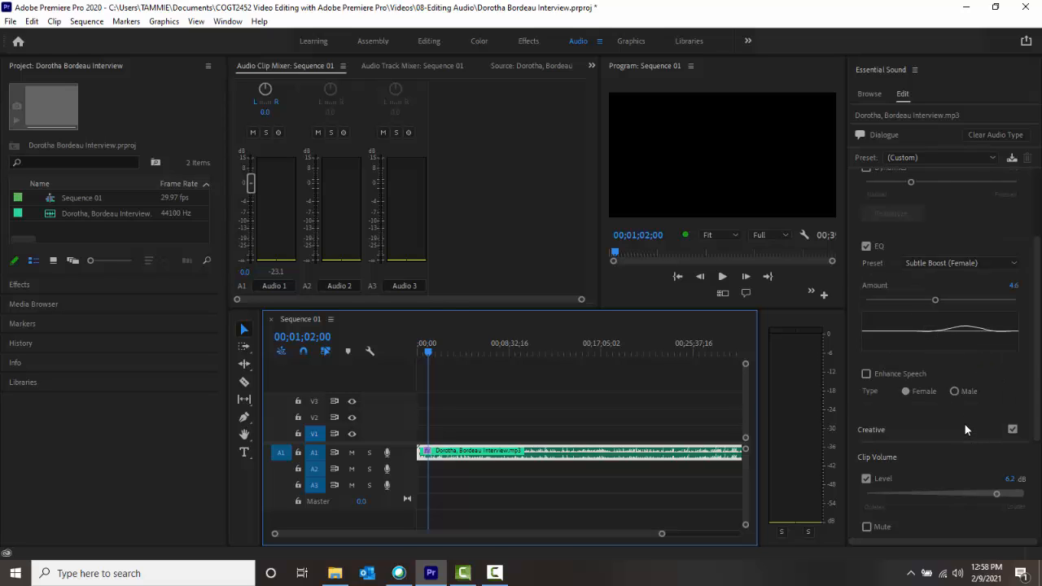
{"action": "left_click", "coordinate": [866, 375]}
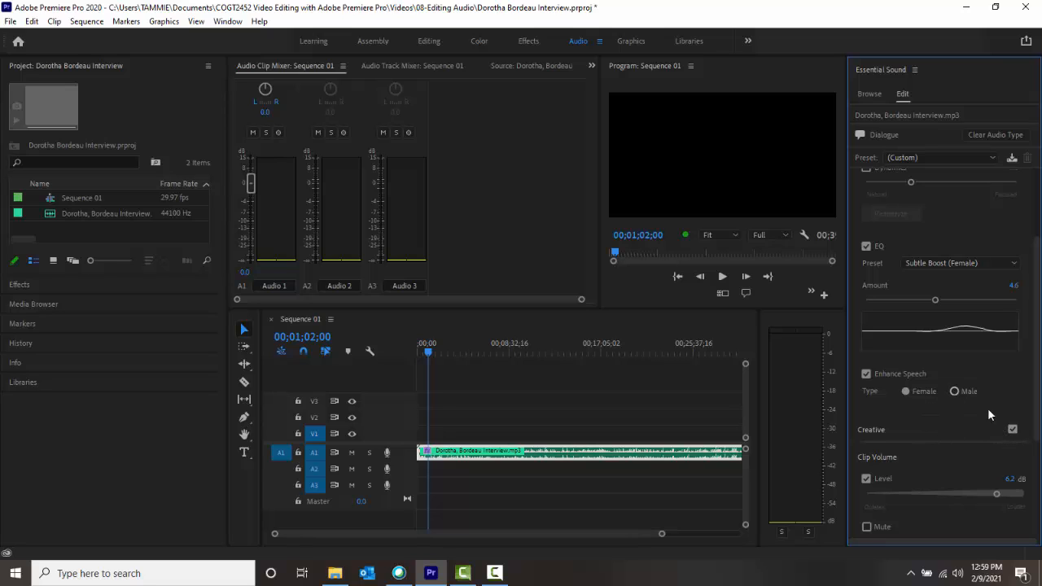
{"action": "scroll", "coordinate": [983, 440], "scroll_direction": "up", "scroll_amount": 2}
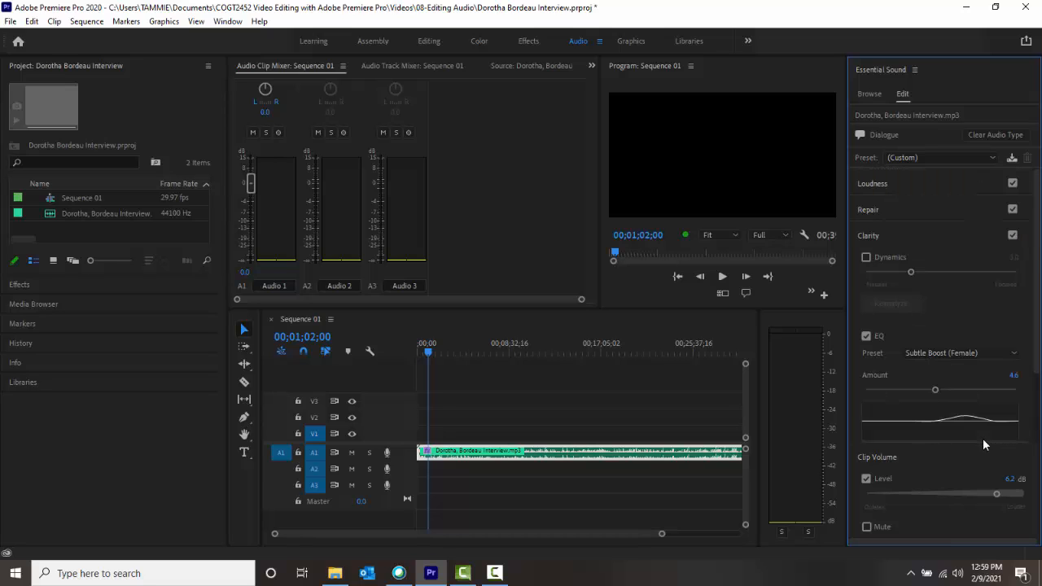
{"action": "left_click", "coordinate": [910, 274]}
{"action": "left_click_drag", "start_coordinate": [923, 276], "coordinate": [930, 277]}
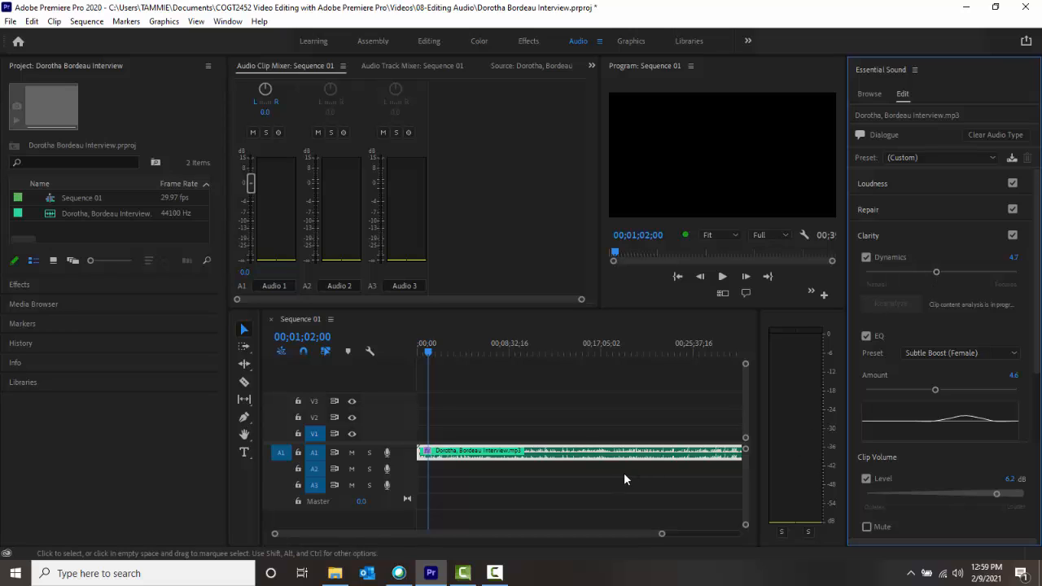
- Play the interview clip to hear the combined Dynamics, EQ and Enhance Speech adjustments
{"action": "key", "text": "space"}
{"action": "left_click", "coordinate": [554, 421]}
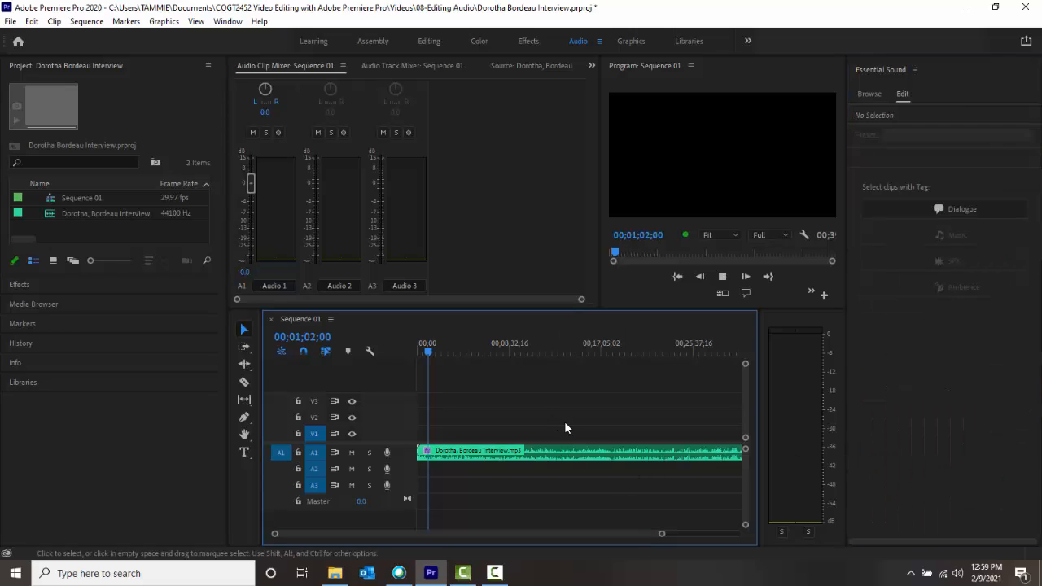
{"action": "key", "text": "space"}
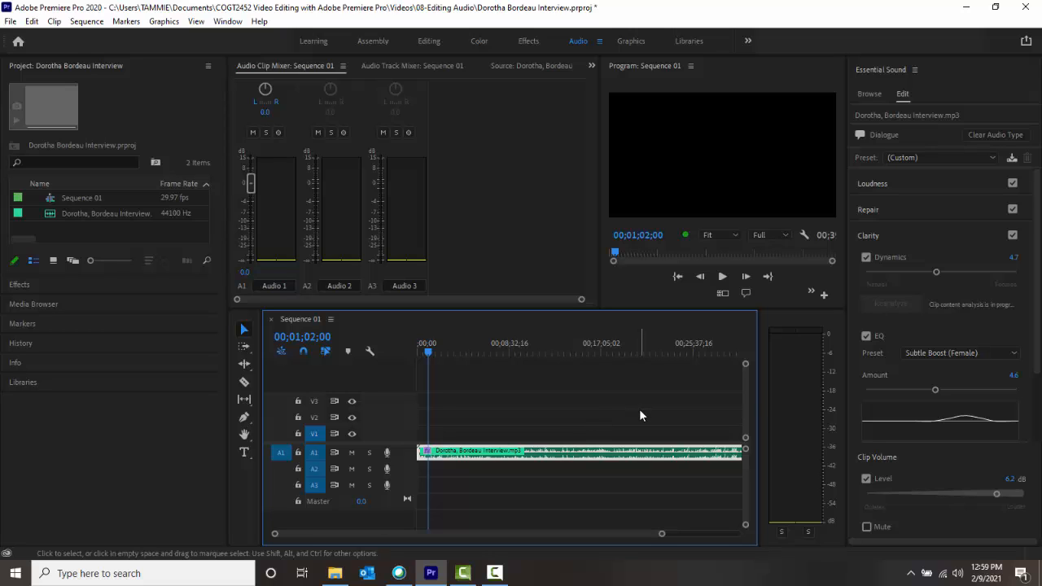
{"action": "key", "text": "space"}
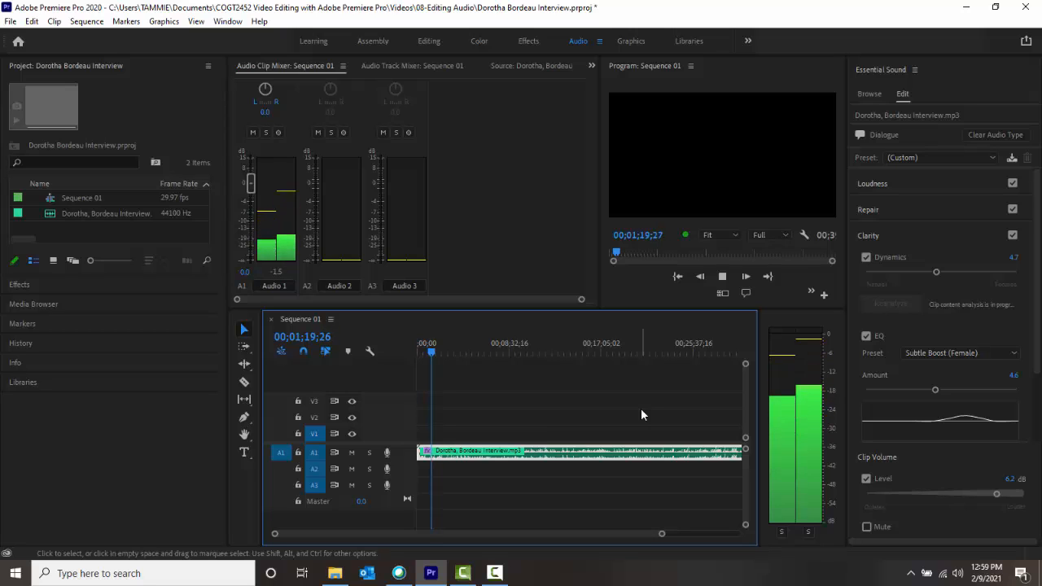
{"action": "key", "text": "space"}
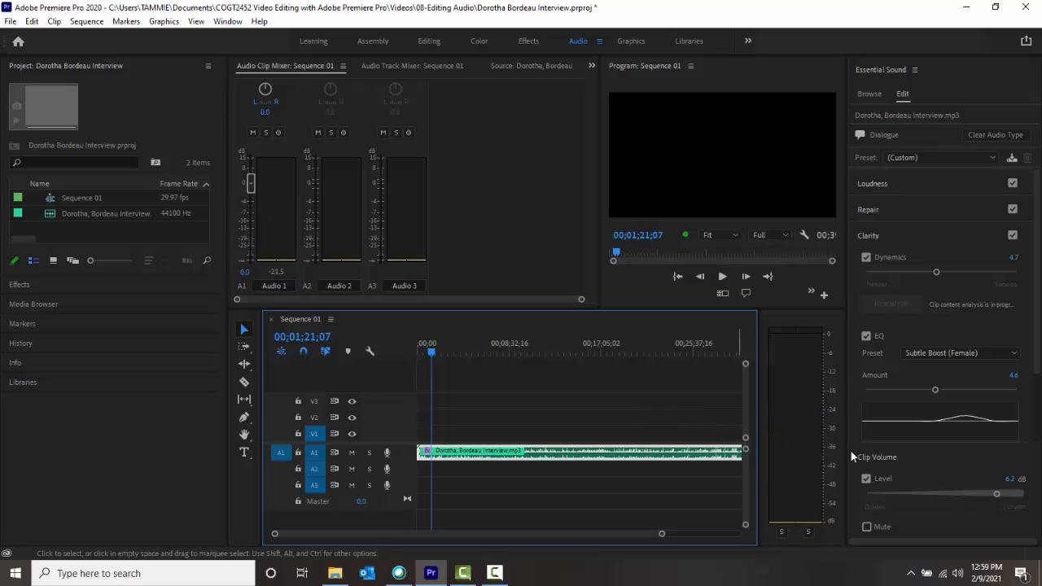
- Review the clip's Dynamics, EQ, Enhance Speech and volume settings in Essential Sound
{"action": "scroll", "coordinate": [961, 435], "scroll_direction": "down", "scroll_amount": 2}
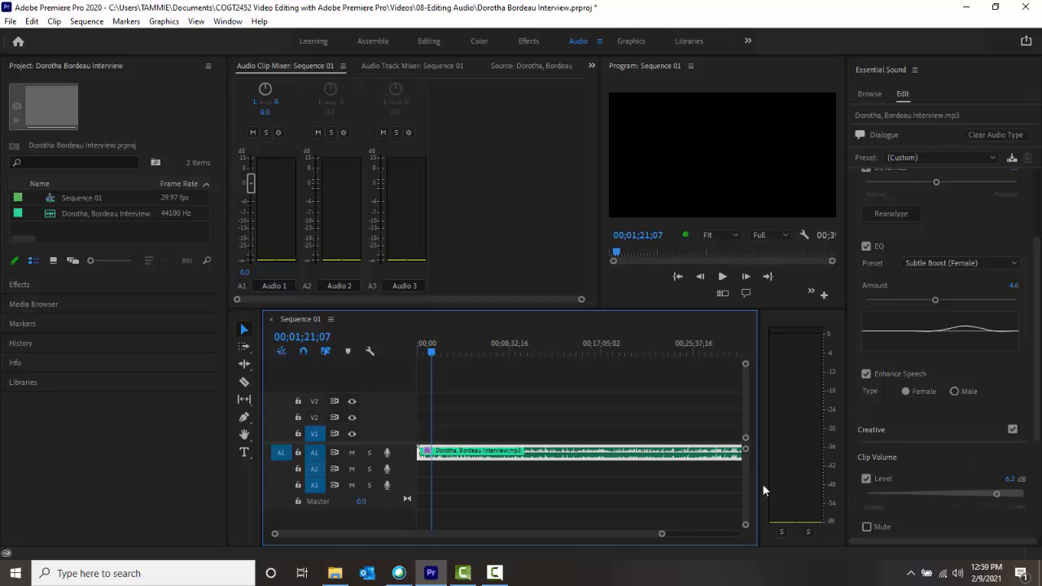
{"action": "scroll", "coordinate": [968, 388], "scroll_direction": "up", "scroll_amount": 2}
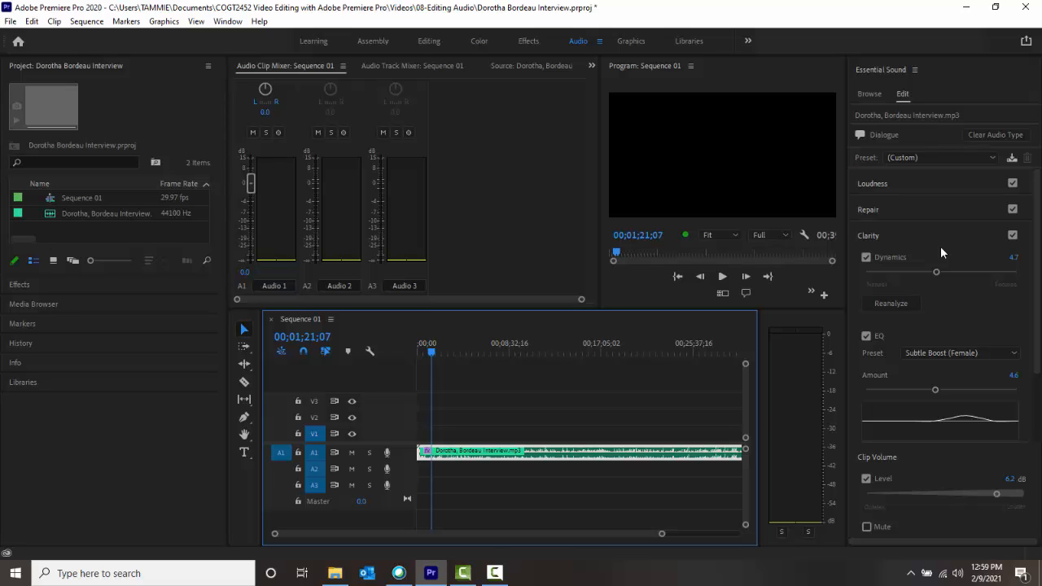
{"action": "scroll", "coordinate": [968, 375], "scroll_direction": "down", "scroll_amount": 2}
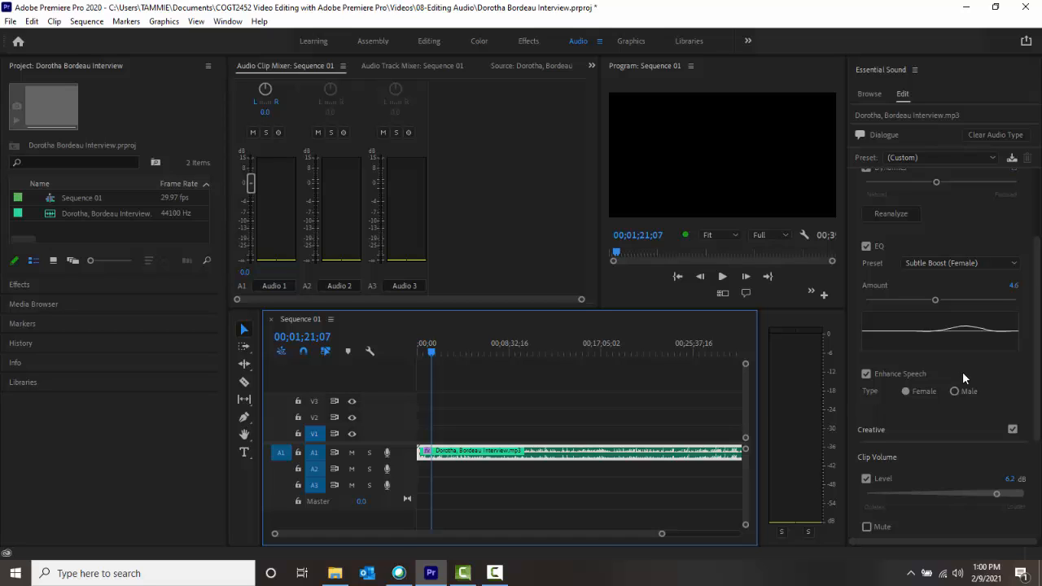
{"action": "scroll", "coordinate": [962, 379], "scroll_direction": "up", "scroll_amount": 2}
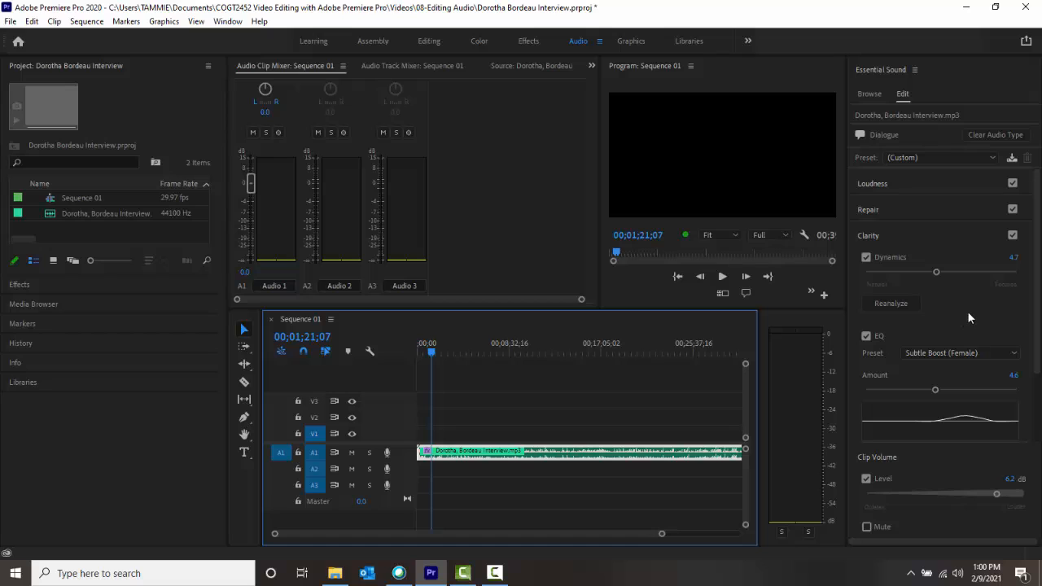
{"action": "scroll", "coordinate": [967, 312], "scroll_direction": "down", "scroll_amount": 2}
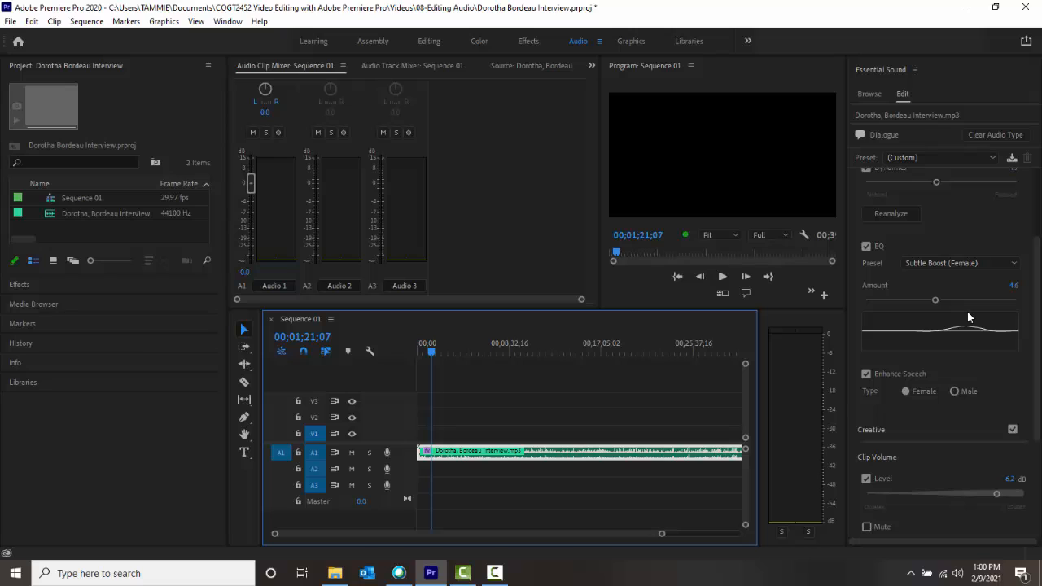
{"action": "key", "text": "ctrl+s"}
{"action": "scroll", "coordinate": [936, 249], "scroll_direction": "up", "scroll_amount": 3}
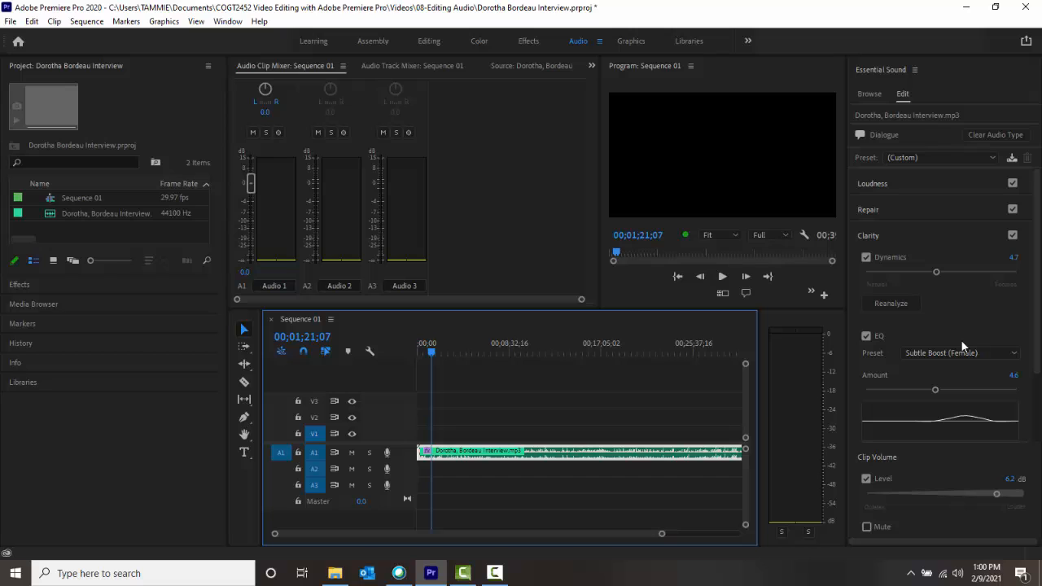
- Clear the clip's audio type to discard the adjustments and tag it as Dialogue again with default settings
{"action": "left_click", "coordinate": [1000, 135]}
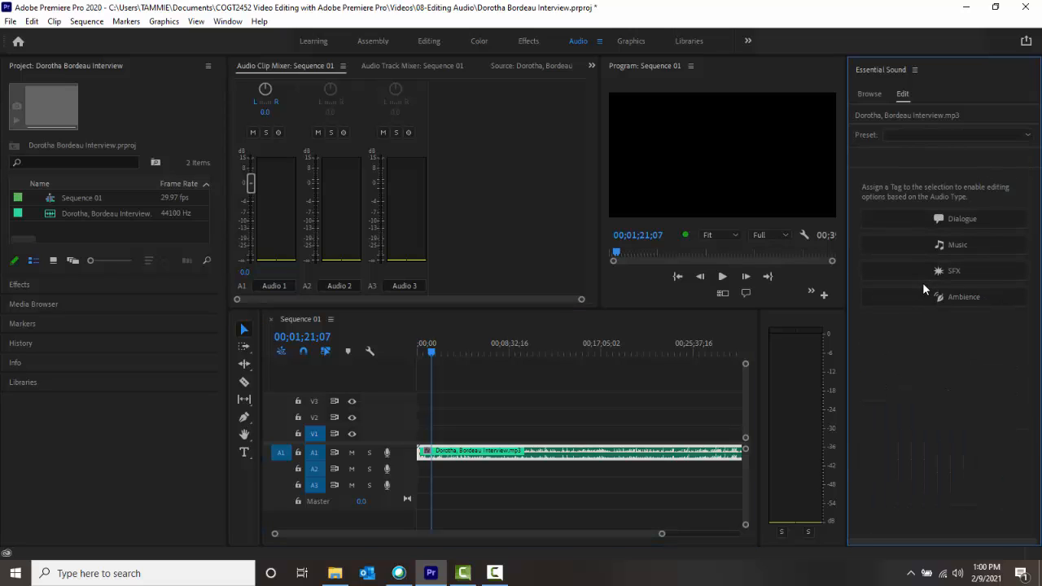
{"action": "left_click", "coordinate": [946, 219]}
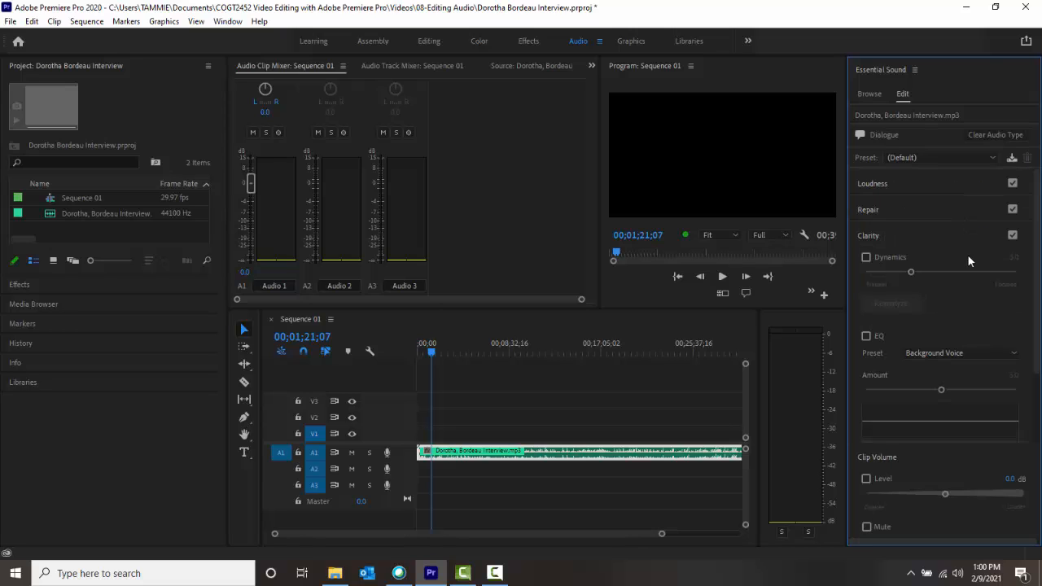
{"action": "scroll", "coordinate": [986, 244], "scroll_direction": "down", "scroll_amount": 2}
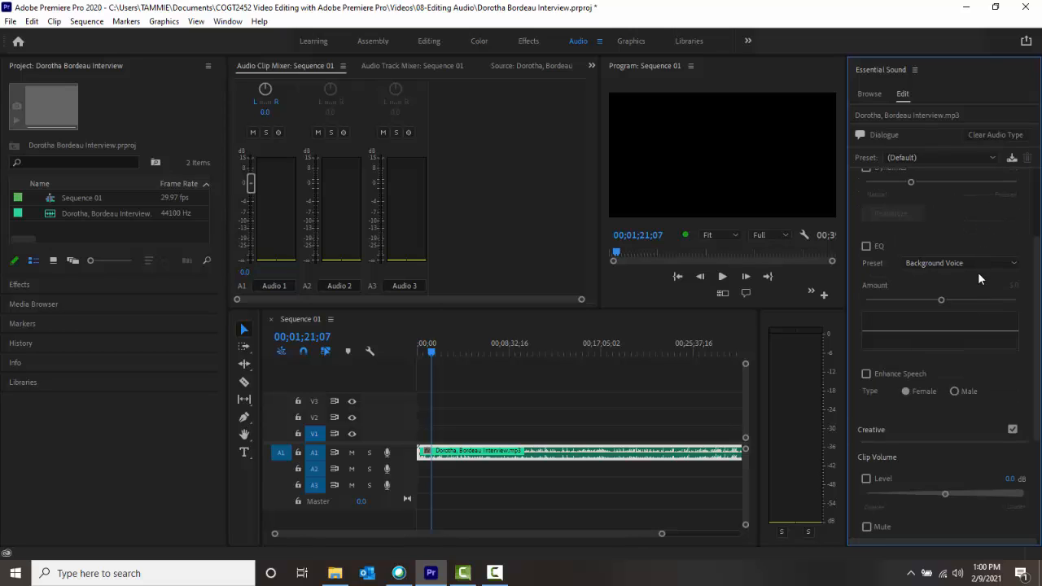
{"action": "scroll", "coordinate": [979, 278], "scroll_direction": "up", "scroll_amount": 2}
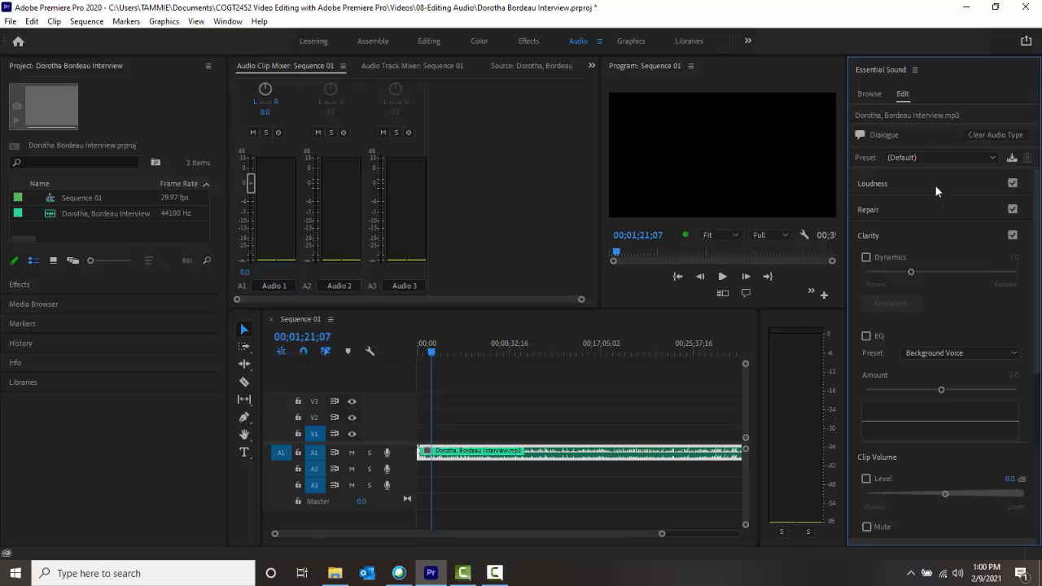